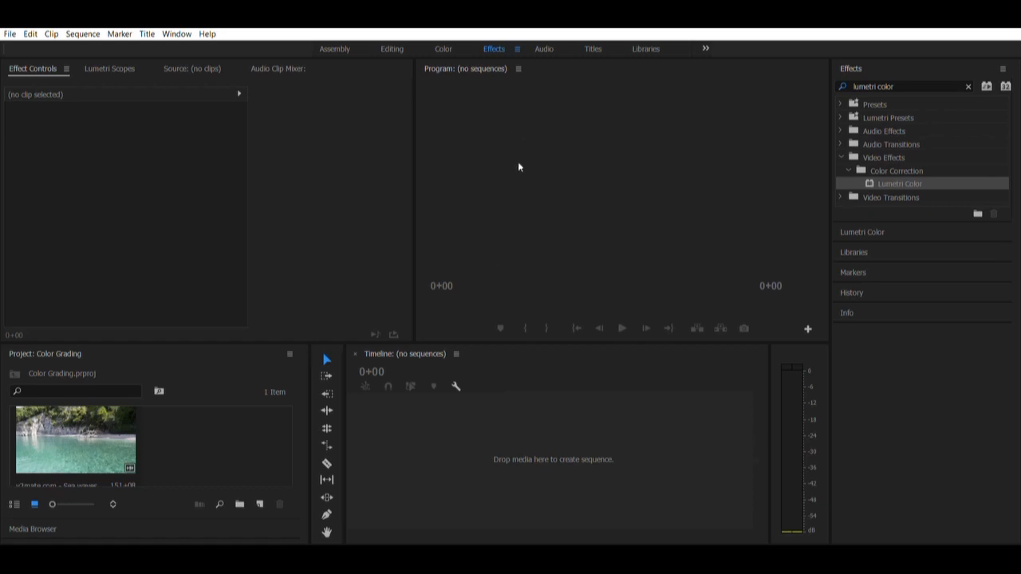
# Step: Create a sequence from the sea waves clip and add a new adjustment layer to the project
pyautogui.click(89, 440)
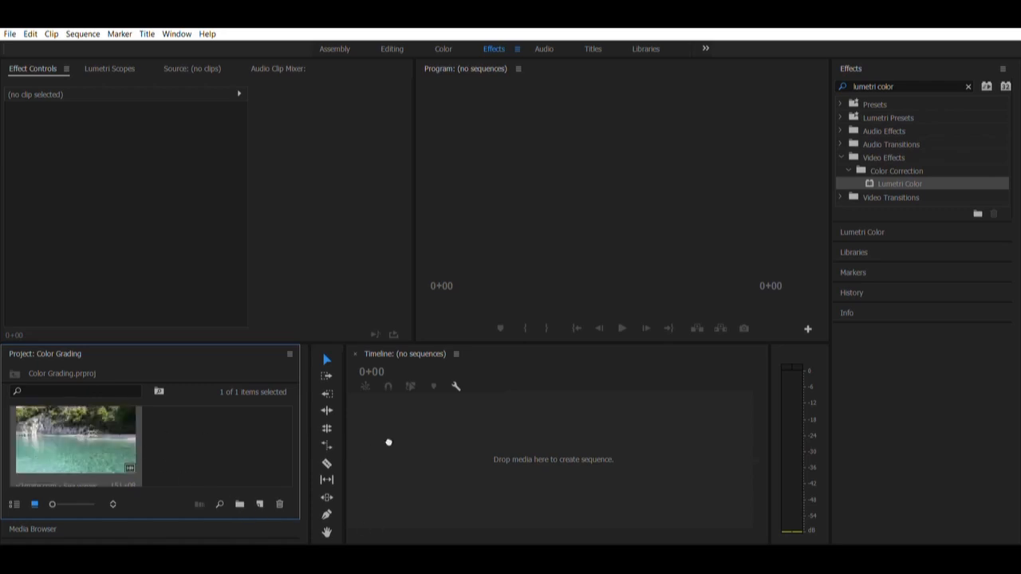
pyautogui.moveTo(381, 449); pyautogui.dragTo(372, 437)
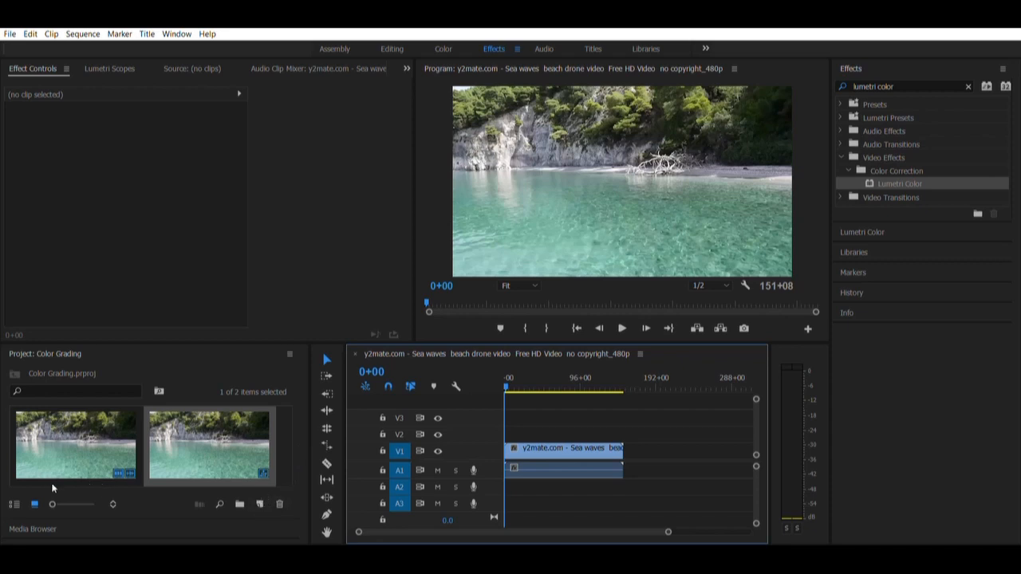
pyautogui.click(259, 496)
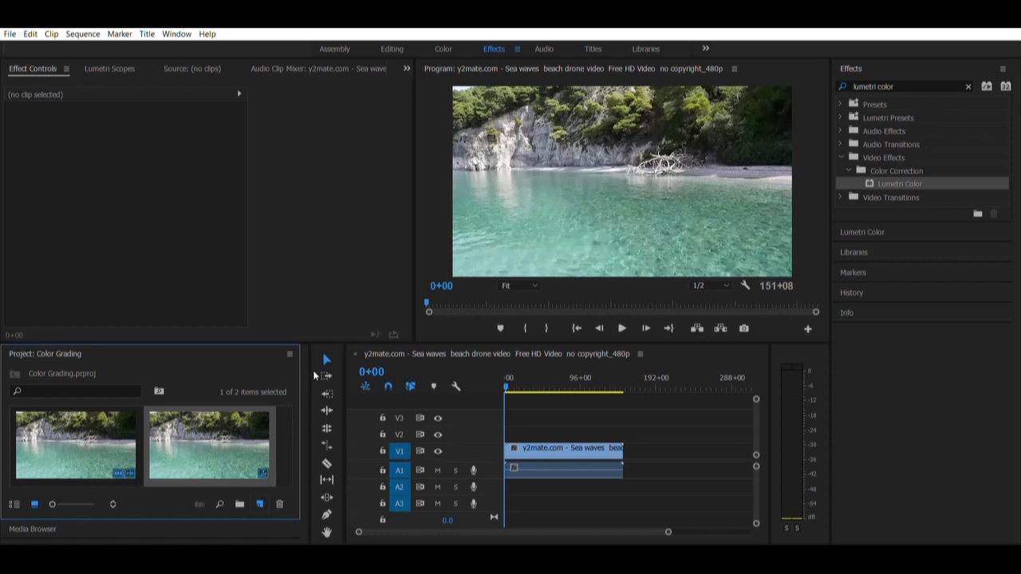
pyautogui.click(315, 372)
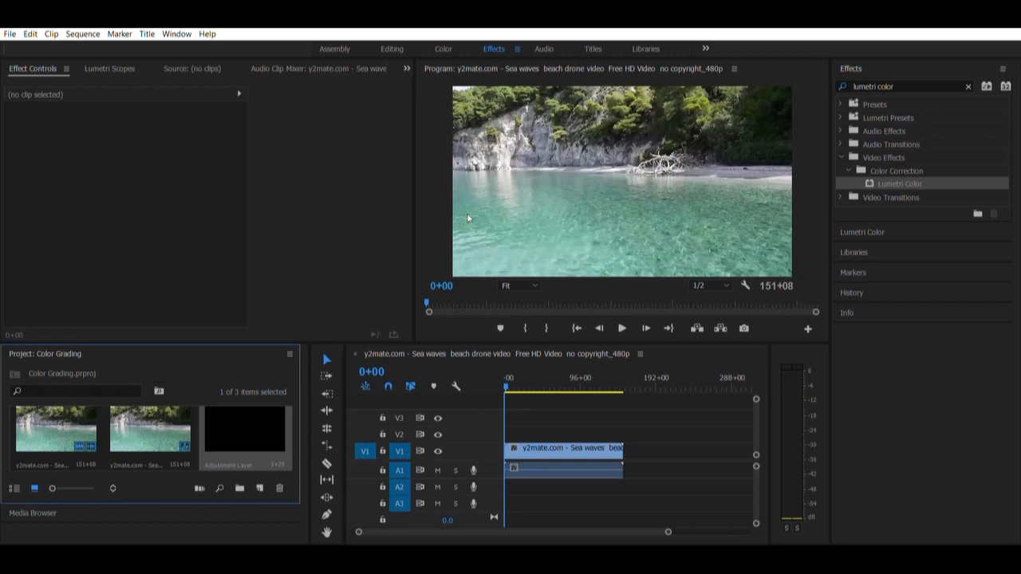
# Step: Place the adjustment layer on track V2 at the sequence start and extend it to the full length of the clip below
pyautogui.moveTo(249, 422); pyautogui.dragTo(503, 418)
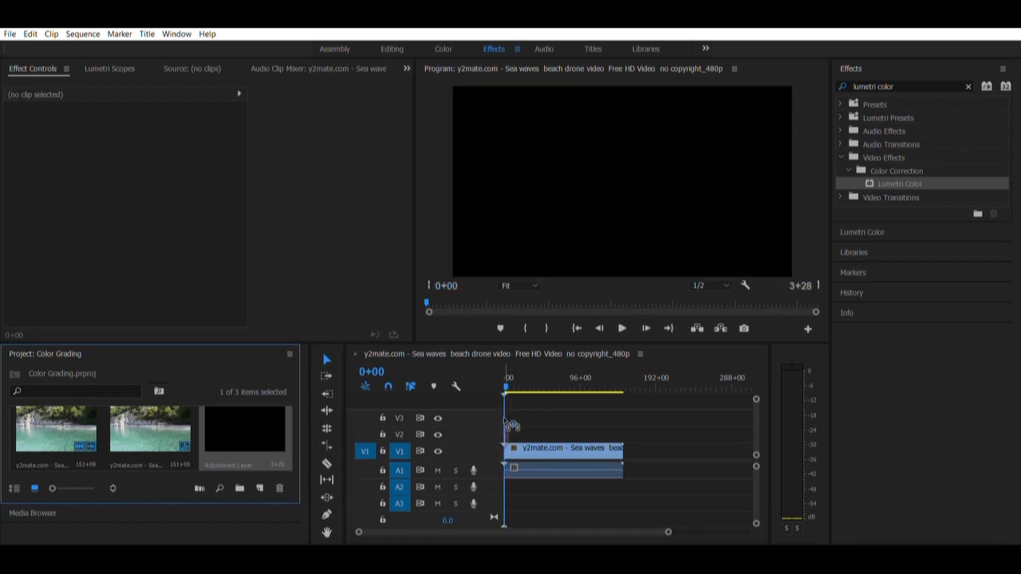
pyautogui.moveTo(512, 426); pyautogui.dragTo(524, 423)
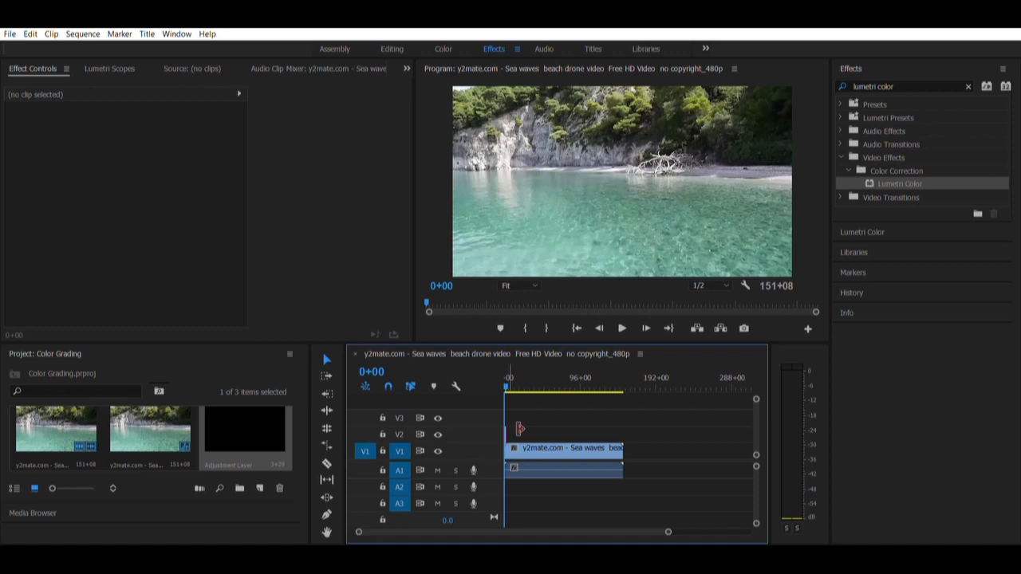
pyautogui.click(519, 430)
pyautogui.moveTo(519, 430); pyautogui.dragTo(636, 424)
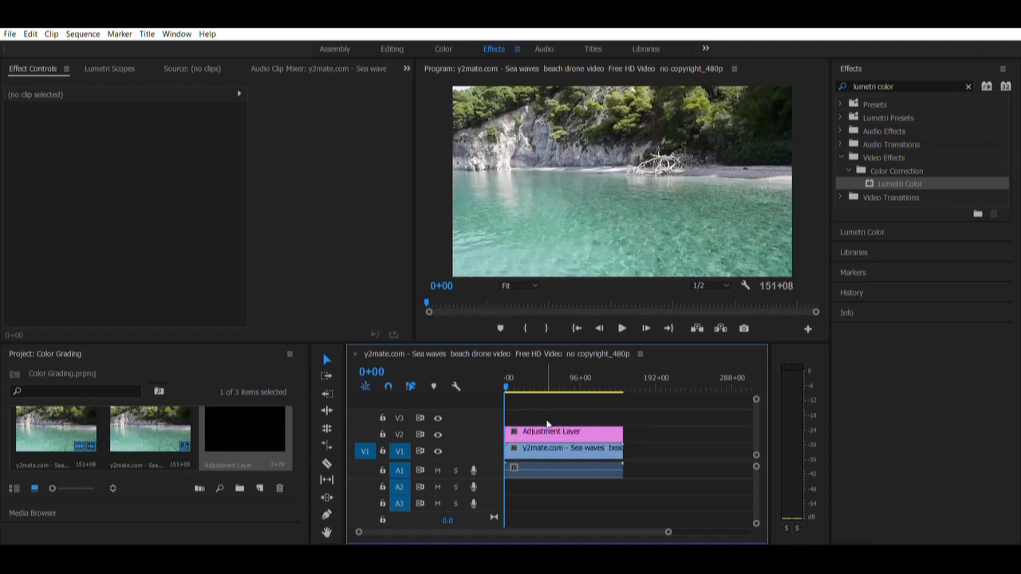
# Step: Apply the Lumetri Color effect to the adjustment layer in the timeline
pyautogui.click(548, 425)
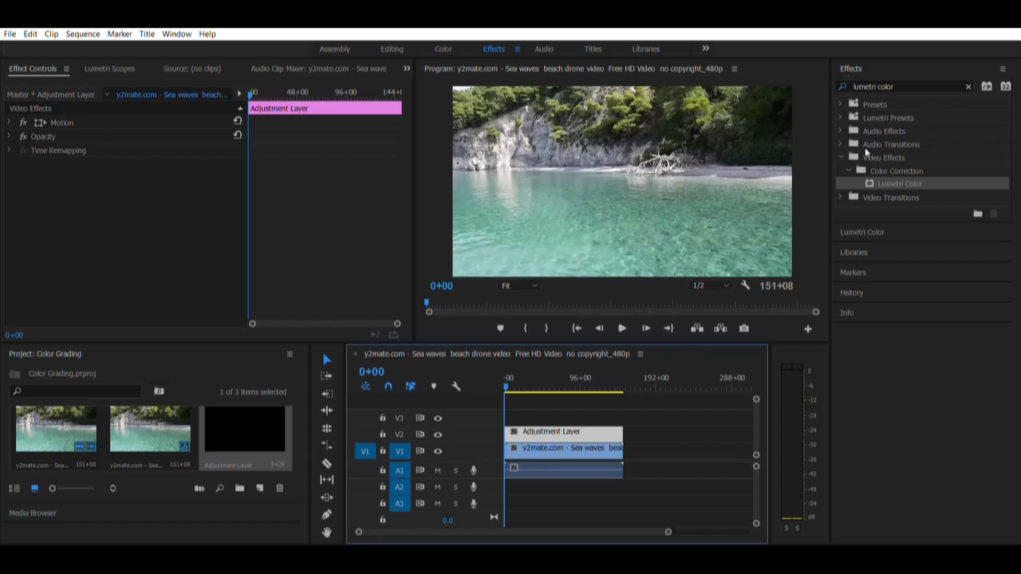
pyautogui.click(899, 171)
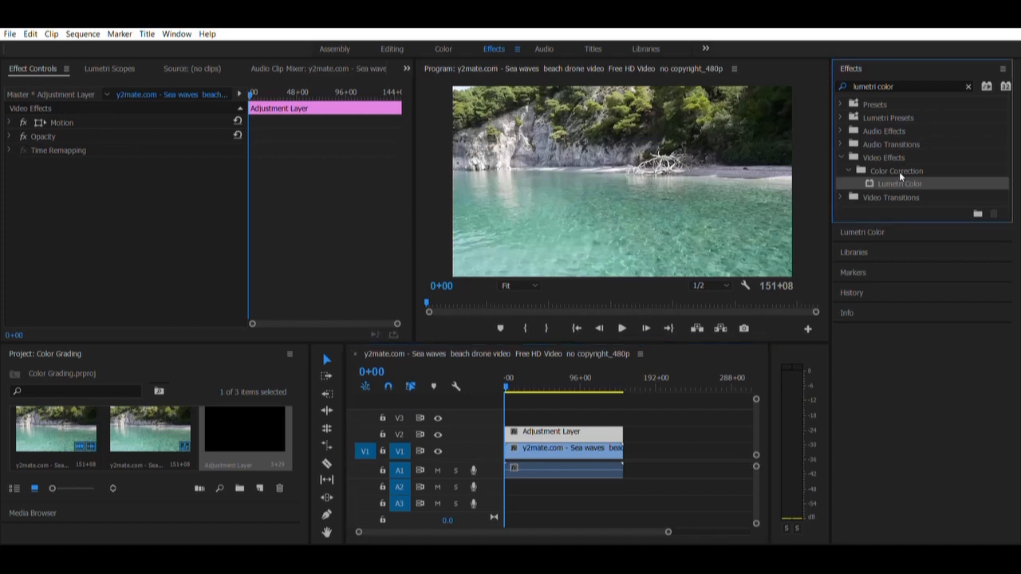
pyautogui.doubleClick(899, 172)
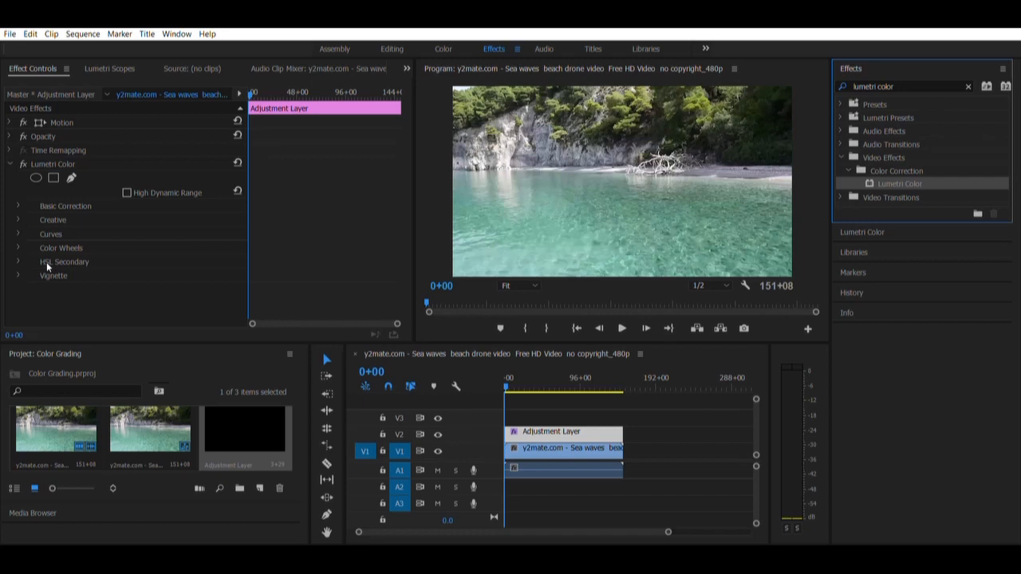
# Step: Add three control points to Lumetri's white RGB curve, one each in the highlights, midtones and shadows
pyautogui.click(18, 234)
pyautogui.scroll(-1, 104, 217)
pyautogui.scroll(-4, 104, 217)
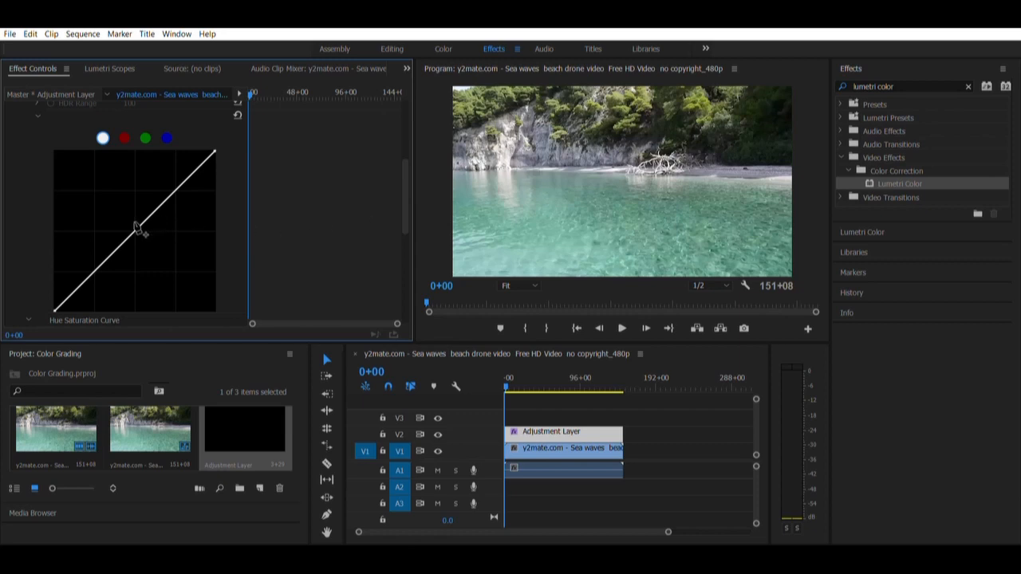
pyautogui.click(175, 190)
pyautogui.click(132, 233)
pyautogui.click(91, 273)
# Step: Shape the white RGB curve into an S by raising the highlight point and lowering the shadow point, then collapse Curves
pyautogui.moveTo(175, 190); pyautogui.dragTo(151, 188)
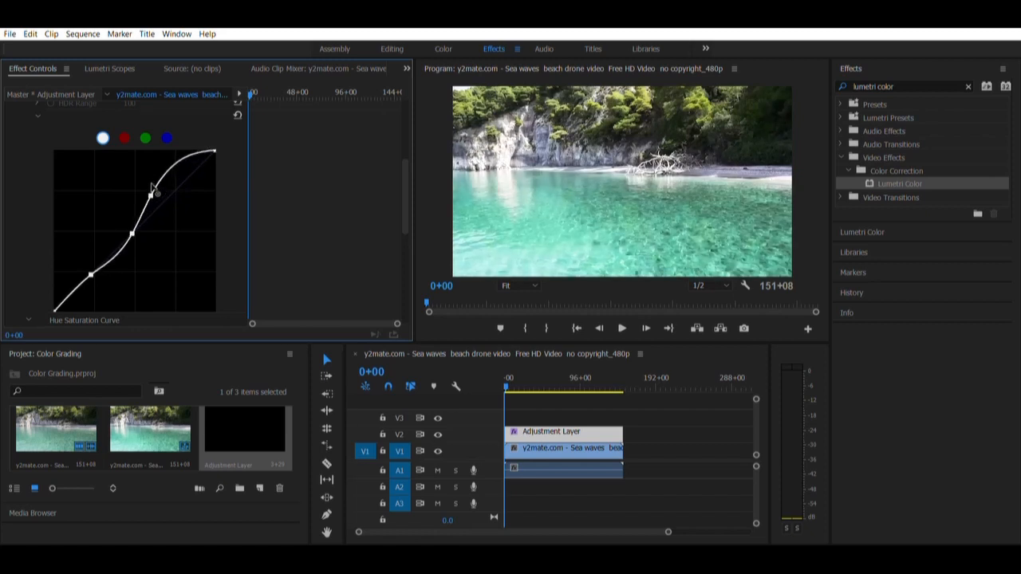
pyautogui.moveTo(133, 227); pyautogui.dragTo(134, 228)
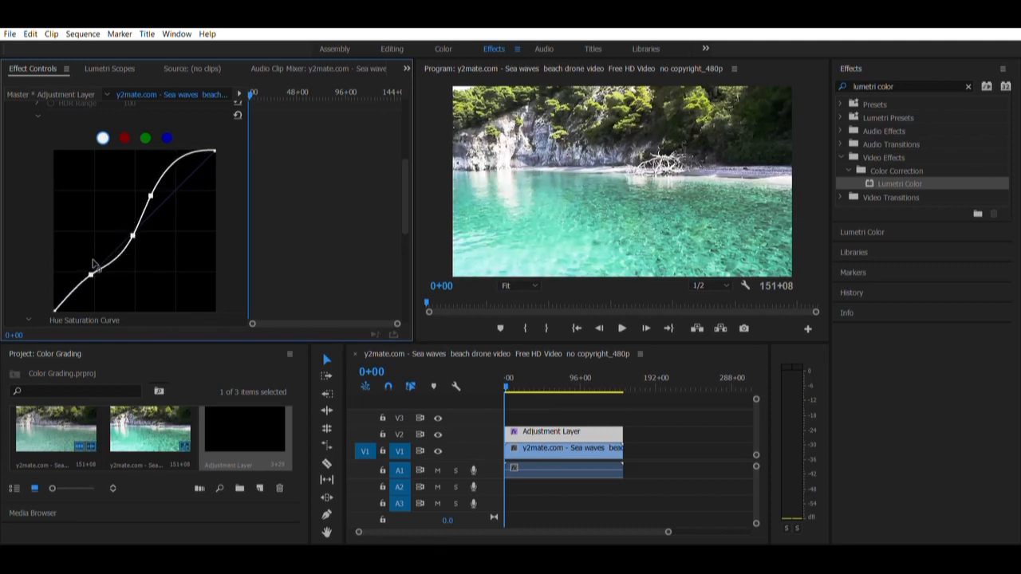
pyautogui.moveTo(93, 269)
pyautogui.mouseDown()
pyautogui.moveTo(80, 271)
pyautogui.moveTo(91, 281)
pyautogui.mouseUp()
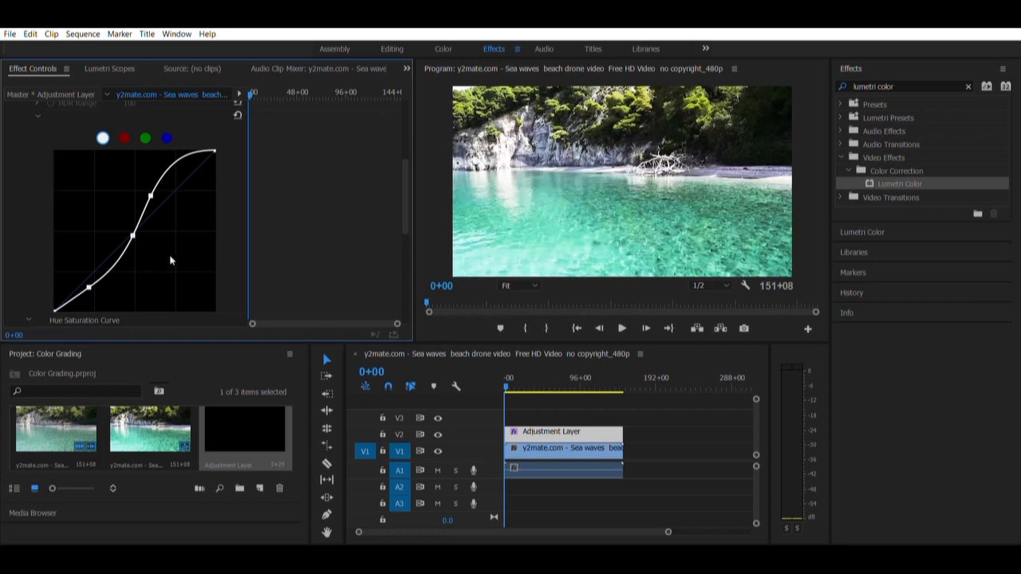
pyautogui.scroll(5, 170, 260)
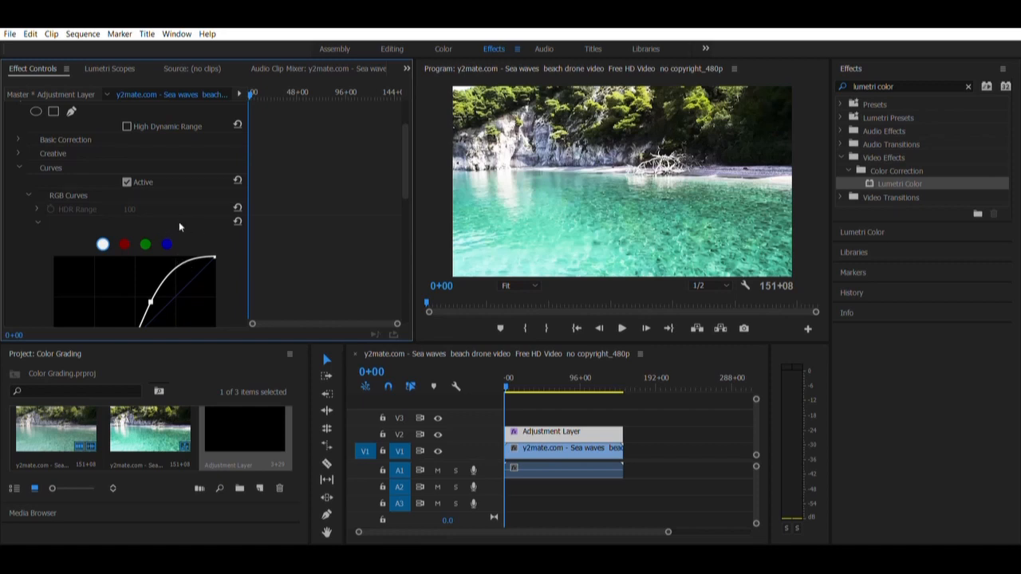
pyautogui.click(19, 167)
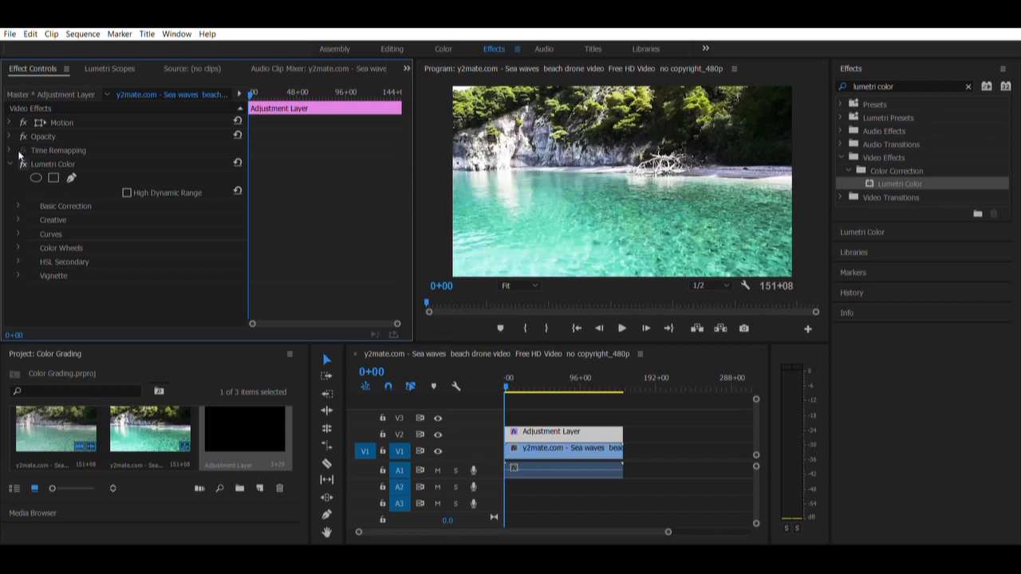
# Step: Set Temperature to 20.0 and Exposure to -0.2 in Lumetri's Basic Correction section
pyautogui.click(17, 192)
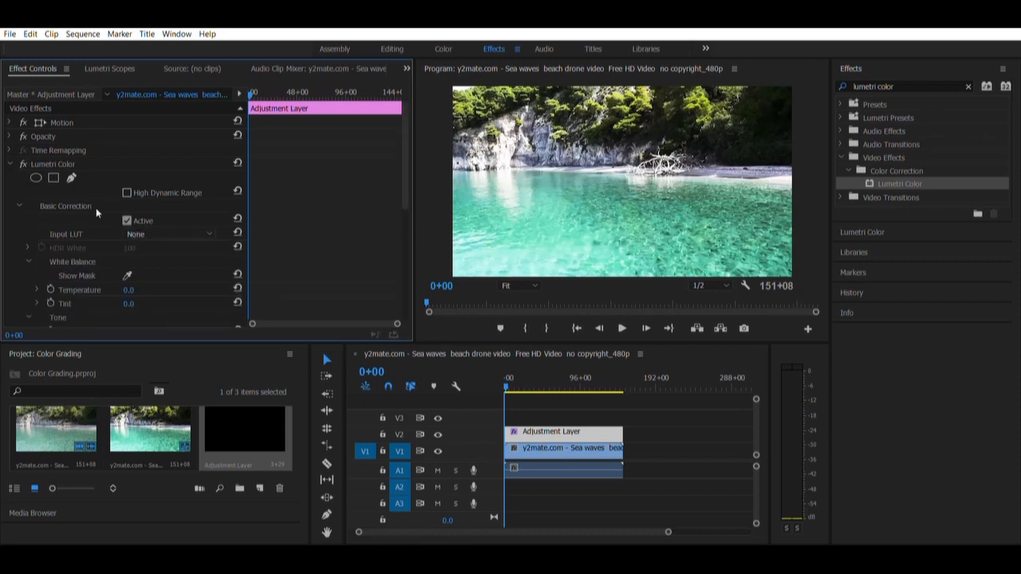
pyautogui.scroll(-4, 95, 216)
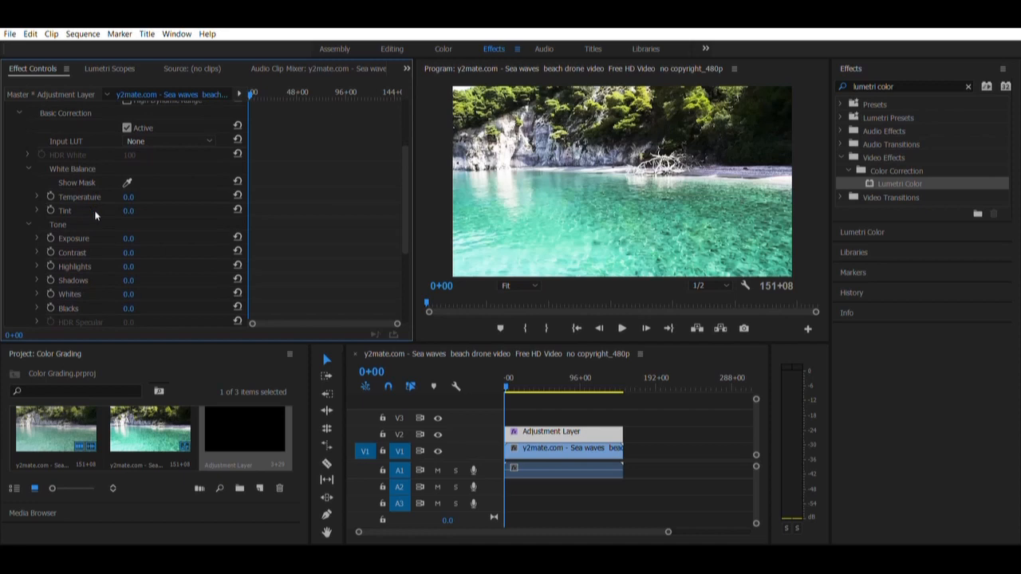
pyautogui.scroll(-1, 95, 215)
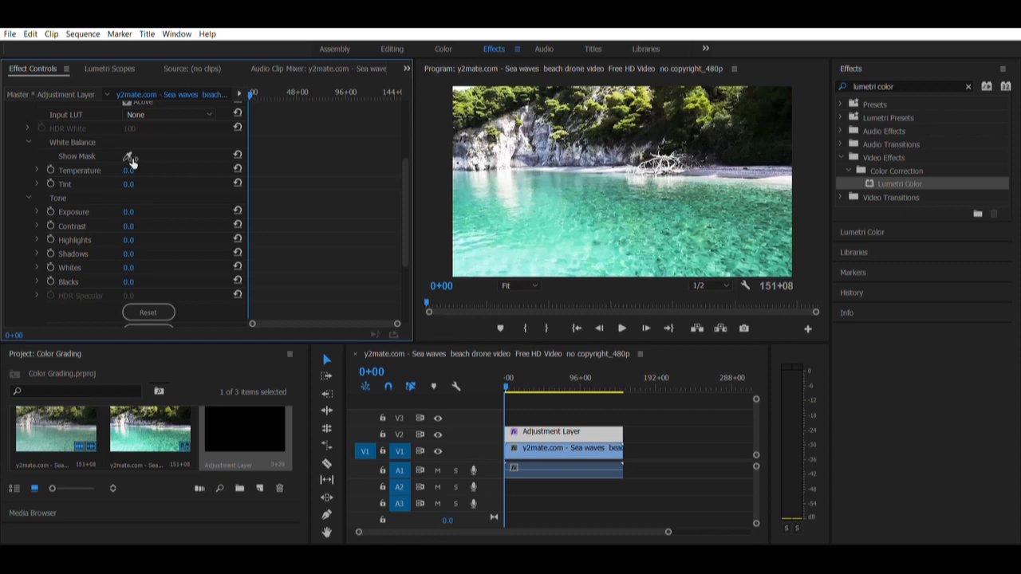
pyautogui.moveTo(128, 171); pyautogui.dragTo(145, 171)
pyautogui.moveTo(128, 213); pyautogui.dragTo(128, 212)
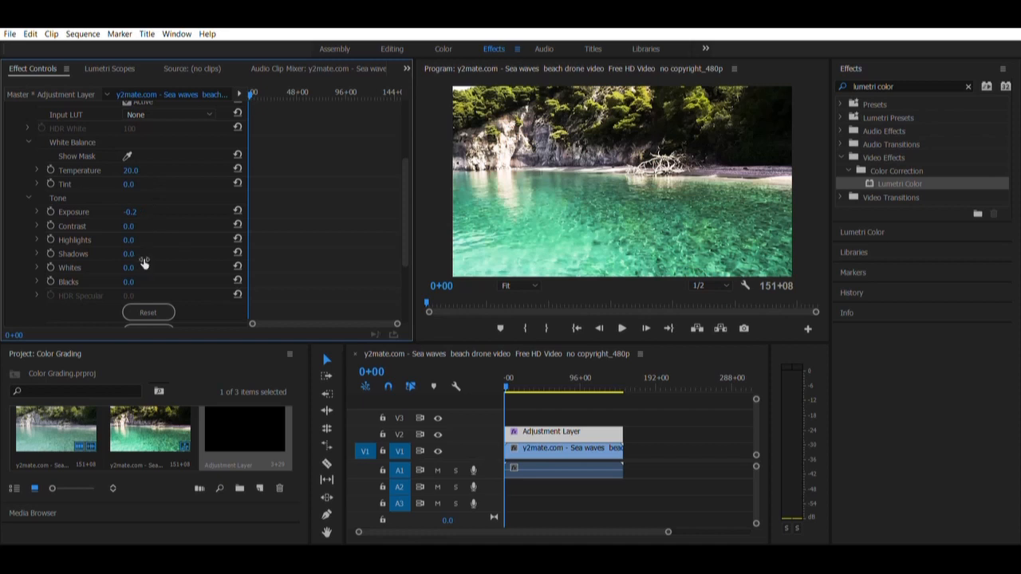
pyautogui.scroll(2, 144, 258)
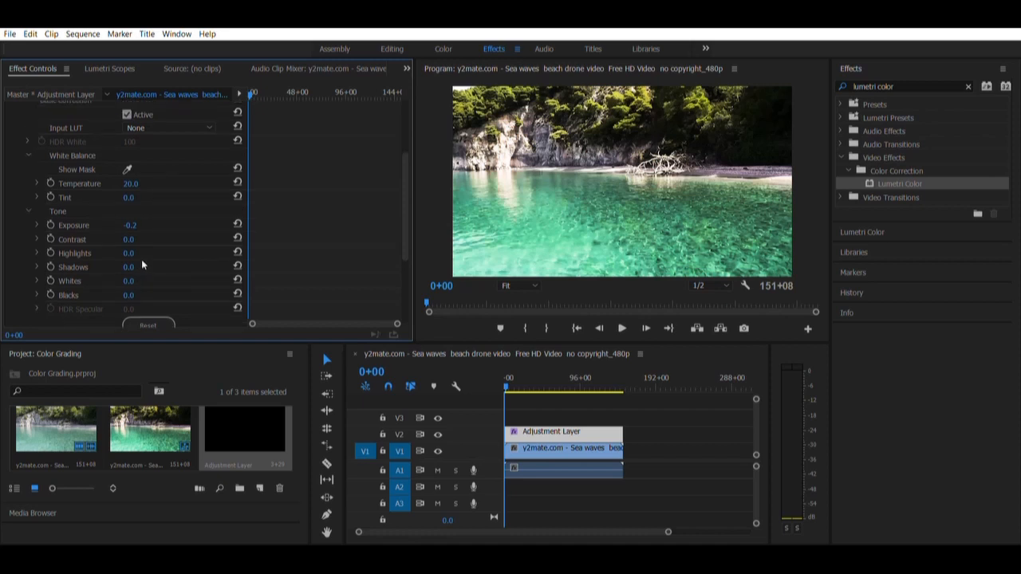
pyautogui.scroll(-3, 146, 261)
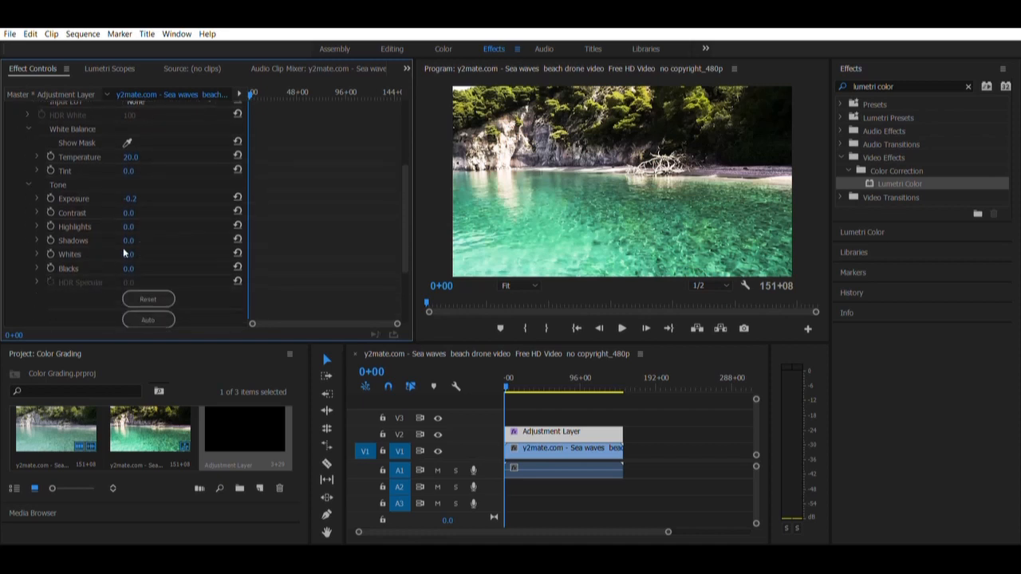
pyautogui.scroll(1, 139, 257)
pyautogui.scroll(4, 140, 257)
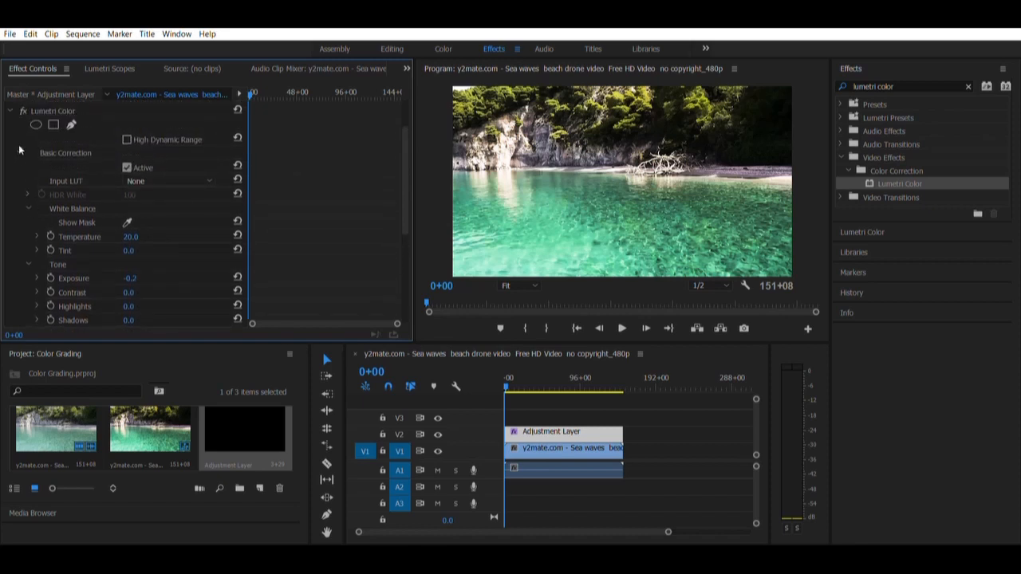
pyautogui.click(19, 148)
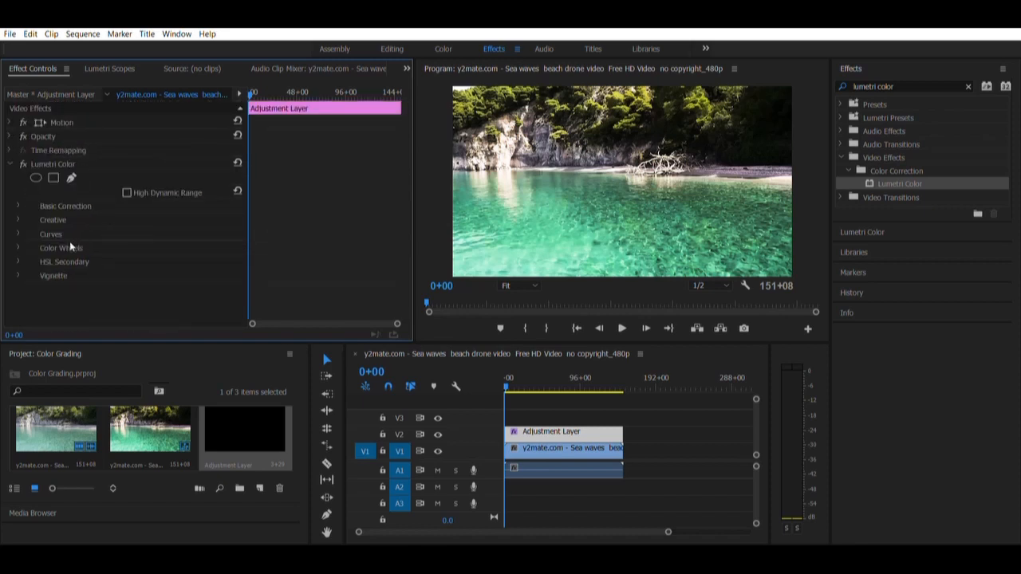
# Step: Slightly lower the Shadows luminance slider in Lumetri's Color Wheels section
pyautogui.click(17, 247)
pyautogui.scroll(-3, 114, 233)
pyautogui.scroll(-4, 109, 248)
pyautogui.moveTo(36, 252); pyautogui.dragTo(35, 242)
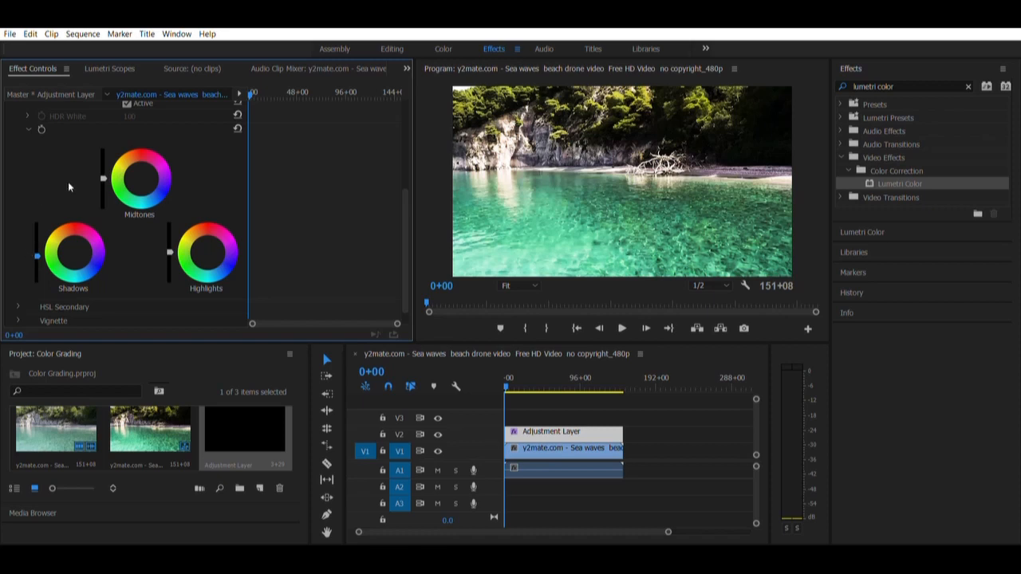
pyautogui.scroll(3, 128, 257)
pyautogui.scroll(4, 107, 249)
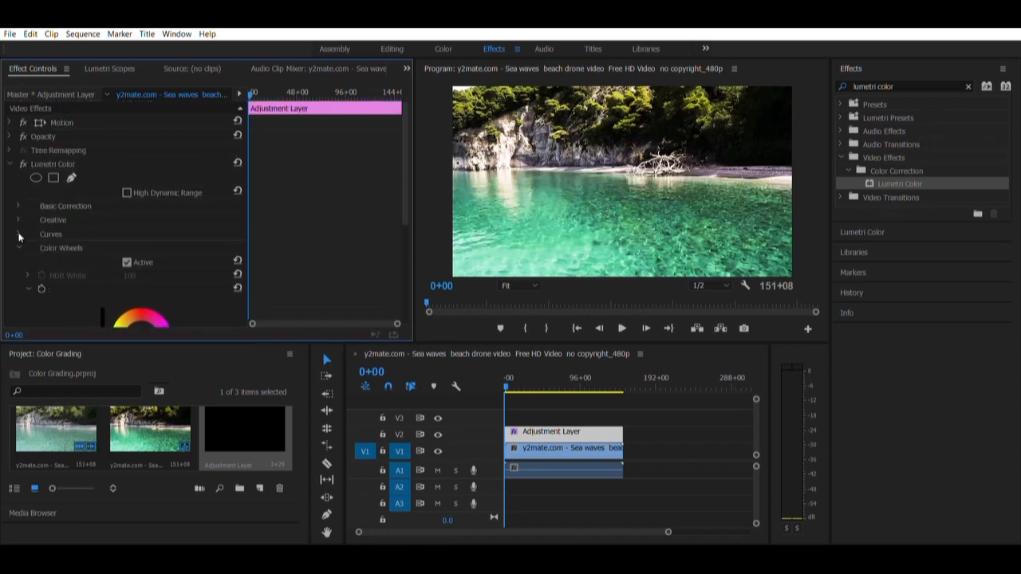
pyautogui.click(20, 248)
# Step: Set the Lumetri vignette's Amount to 2.4 and its Roundness to 2.0
pyautogui.click(17, 275)
pyautogui.scroll(-2, 77, 248)
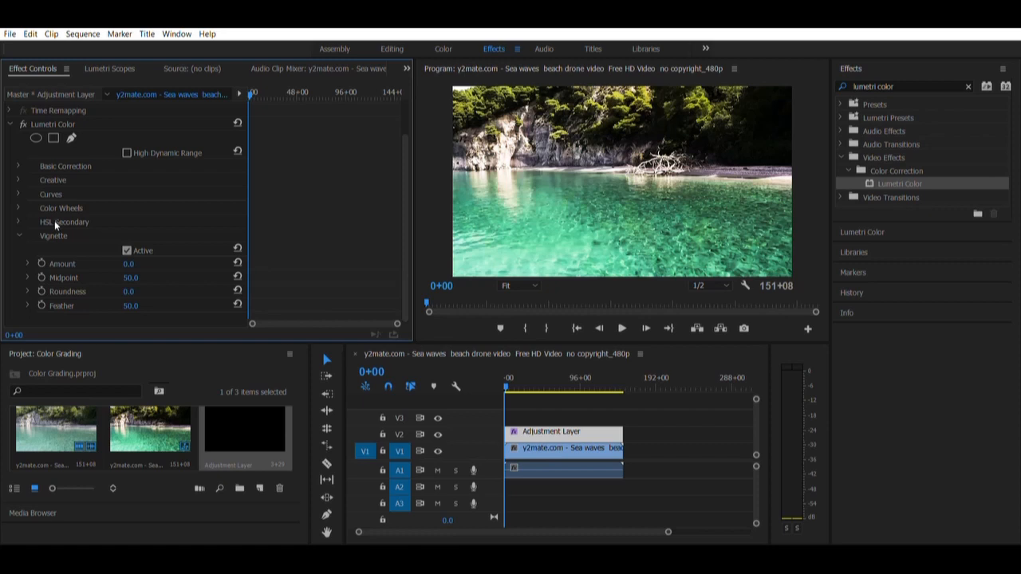
pyautogui.moveTo(130, 264)
pyautogui.mouseDown()
pyautogui.moveTo(149, 264)
pyautogui.moveTo(71, 264)
pyautogui.moveTo(129, 264)
pyautogui.mouseUp()
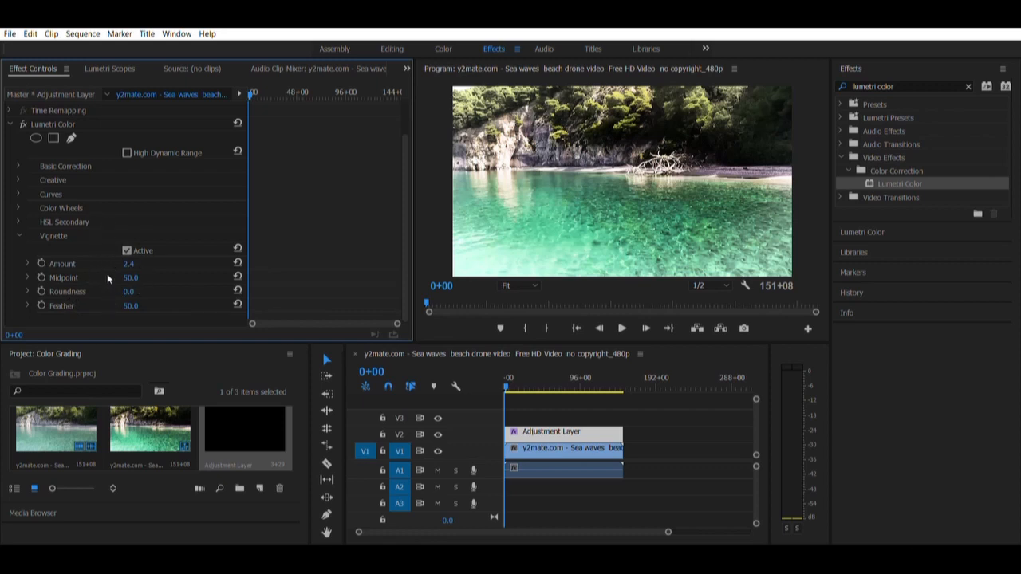
pyautogui.moveTo(127, 292)
pyautogui.mouseDown()
pyautogui.moveTo(158, 291)
pyautogui.moveTo(103, 291)
pyautogui.moveTo(133, 291)
pyautogui.mouseUp()
pyautogui.scroll(1, 54, 274)
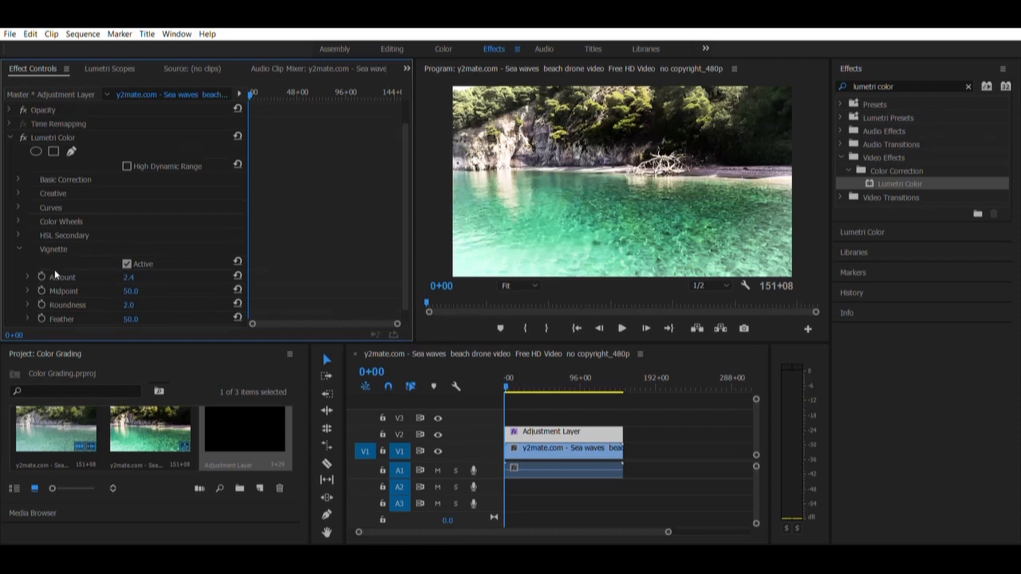
pyautogui.scroll(2, 55, 274)
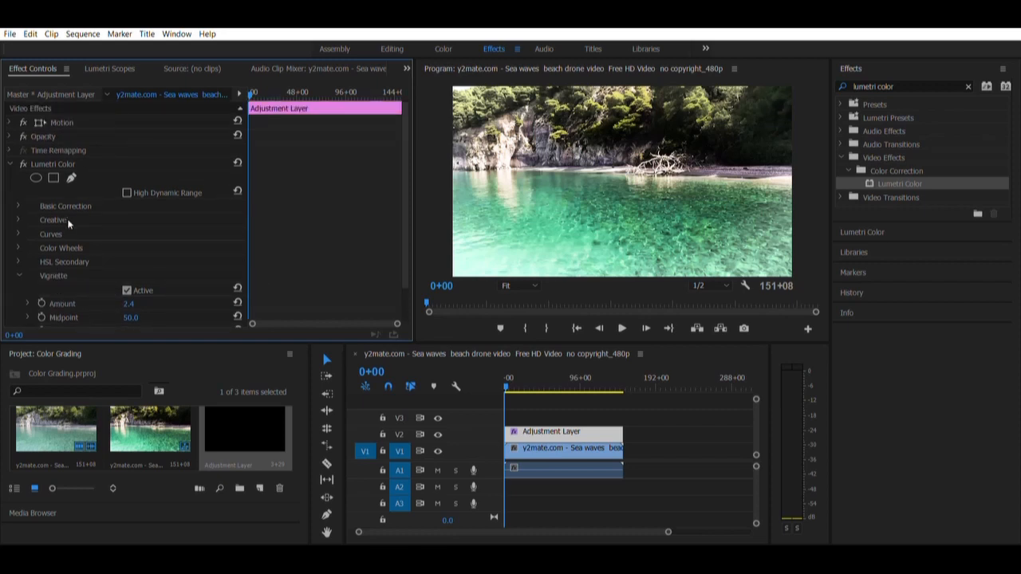
pyautogui.scroll(-2, 60, 208)
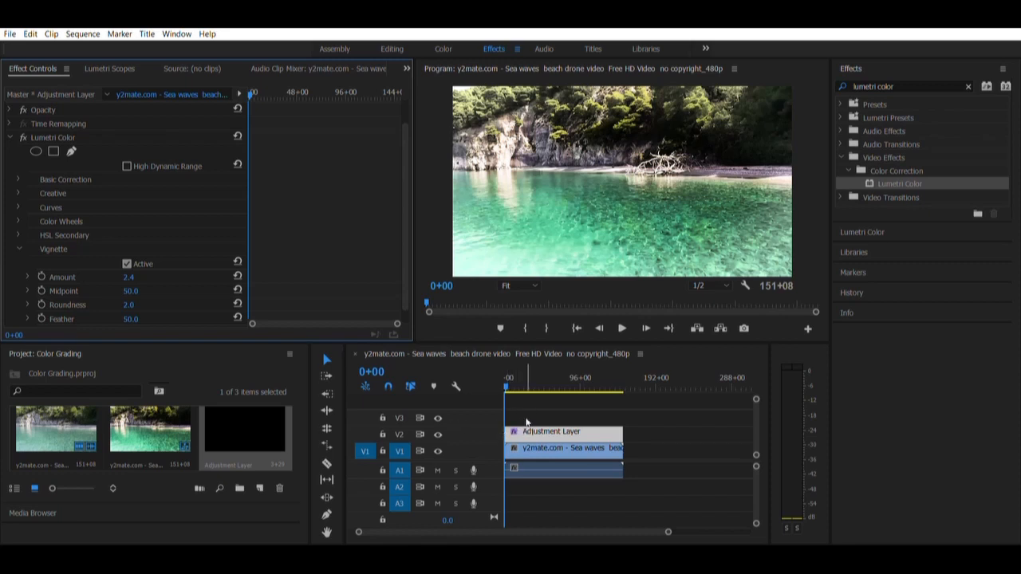
# Step: Toggle track V2's visibility off and on to compare the footage with and without the color grade
pyautogui.click(437, 433)
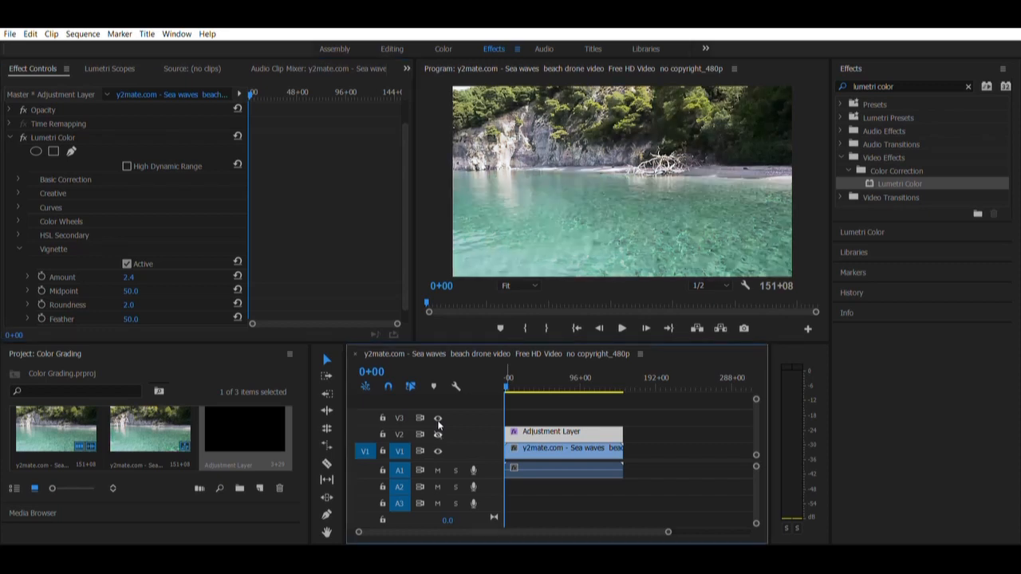
pyautogui.click(438, 425)
pyautogui.click(437, 424)
pyautogui.click(438, 425)
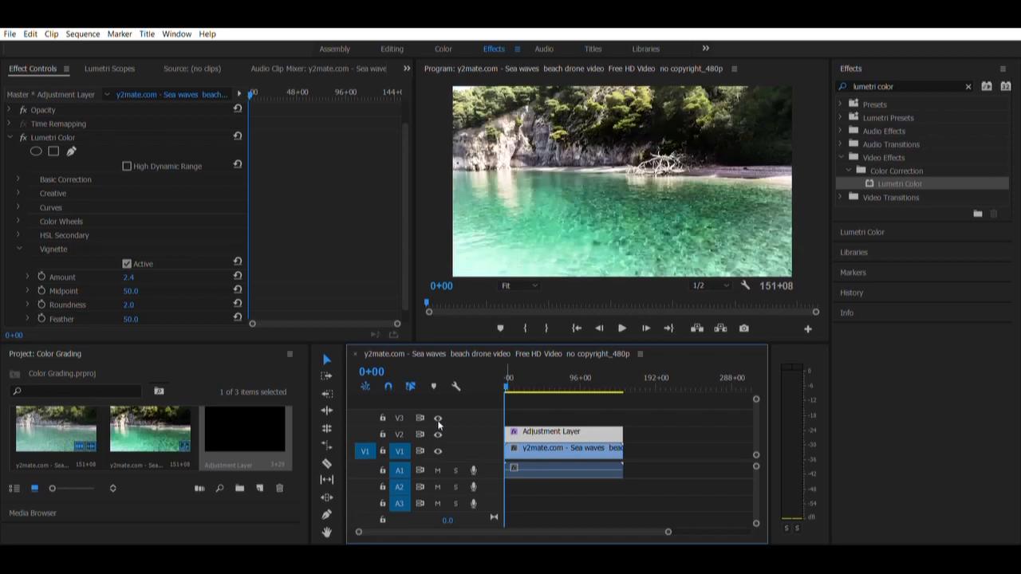
pyautogui.click(437, 434)
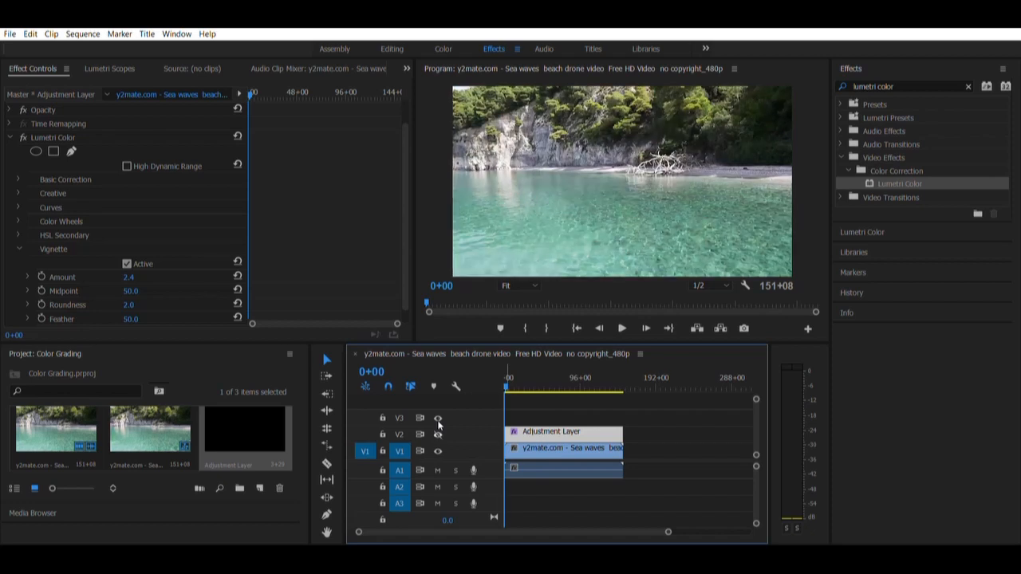
pyautogui.click(437, 426)
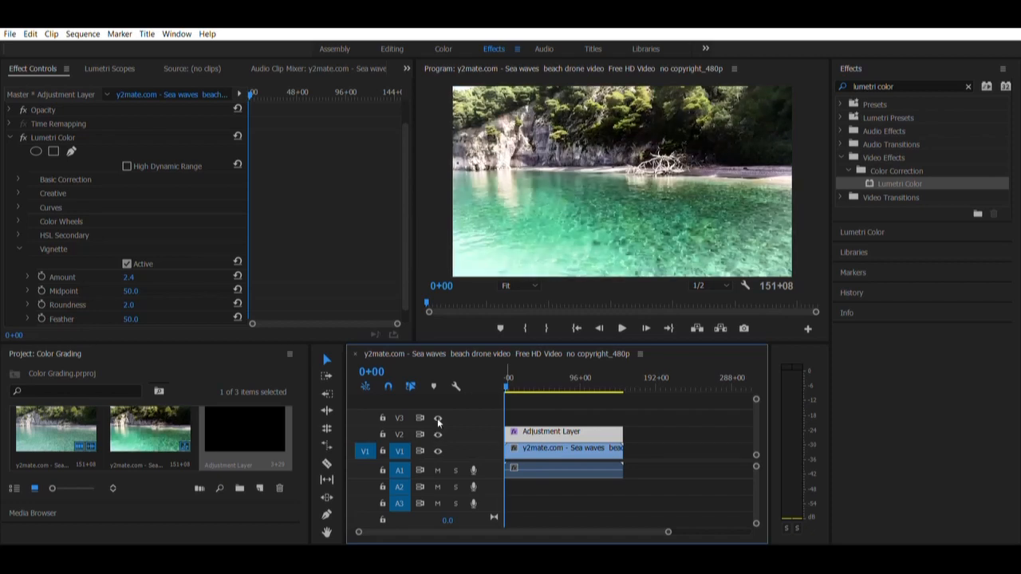
# Step: Play the opening seconds of the graded footage, stop playback, and return the playhead to the start of the sequence
pyautogui.click(620, 321)
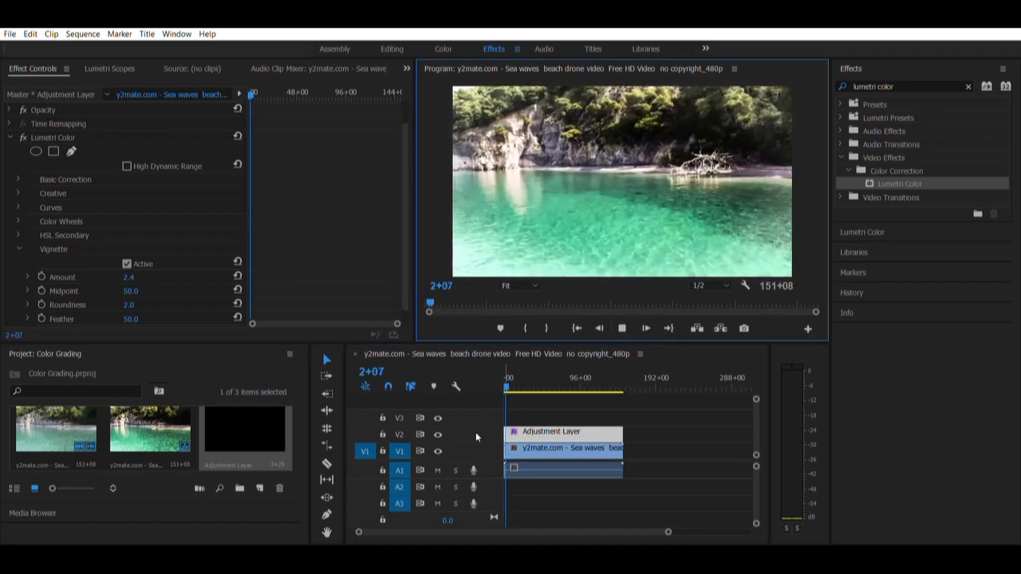
pyautogui.click(623, 327)
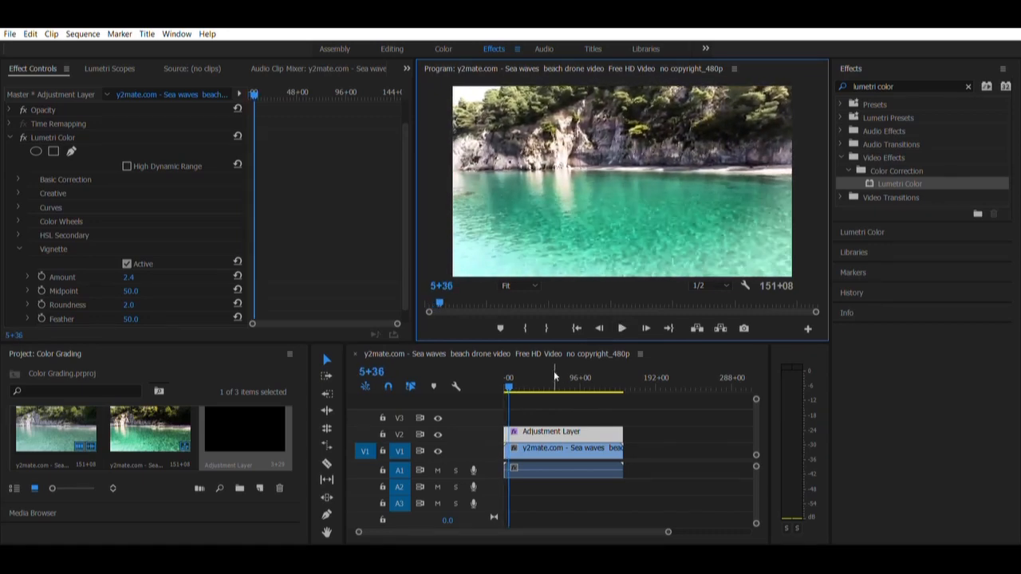
pyautogui.moveTo(510, 371); pyautogui.dragTo(491, 378)
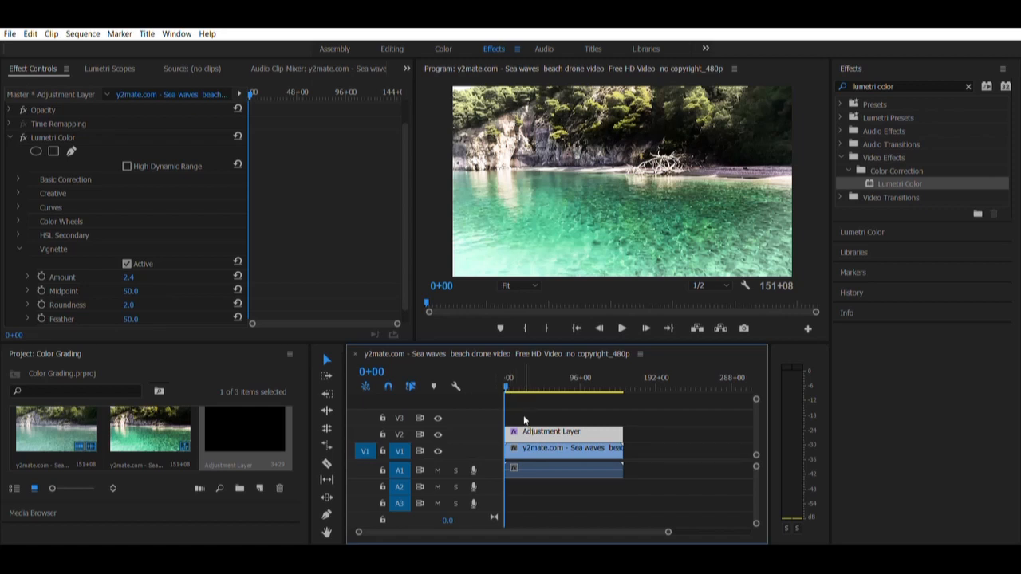
# Step: Split the adjustment layer on V2 at 30+10 with the Razor tool, finishing with the Selection tool active
pyautogui.click(328, 461)
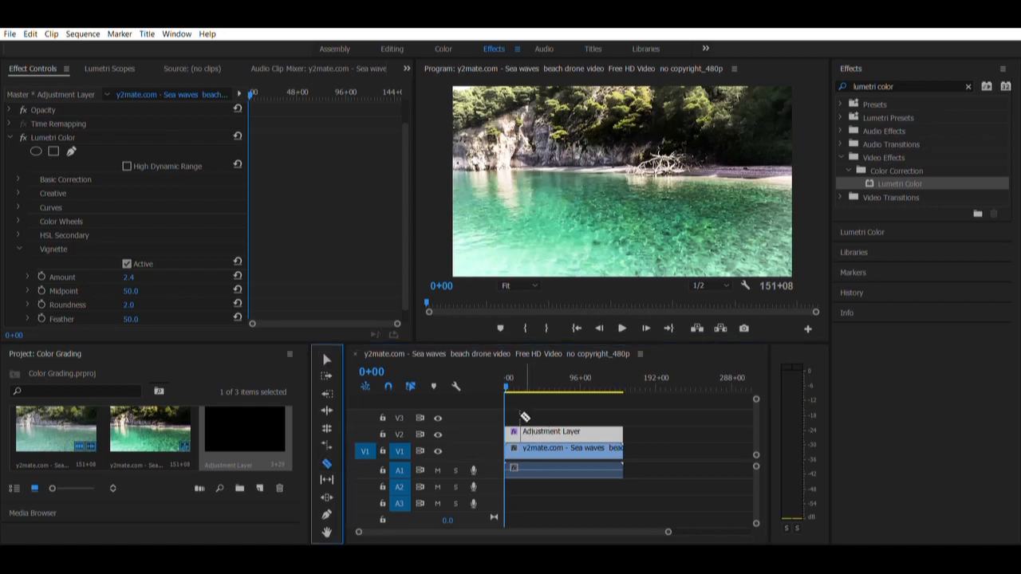
pyautogui.click(505, 377)
pyautogui.moveTo(506, 375); pyautogui.dragTo(528, 369)
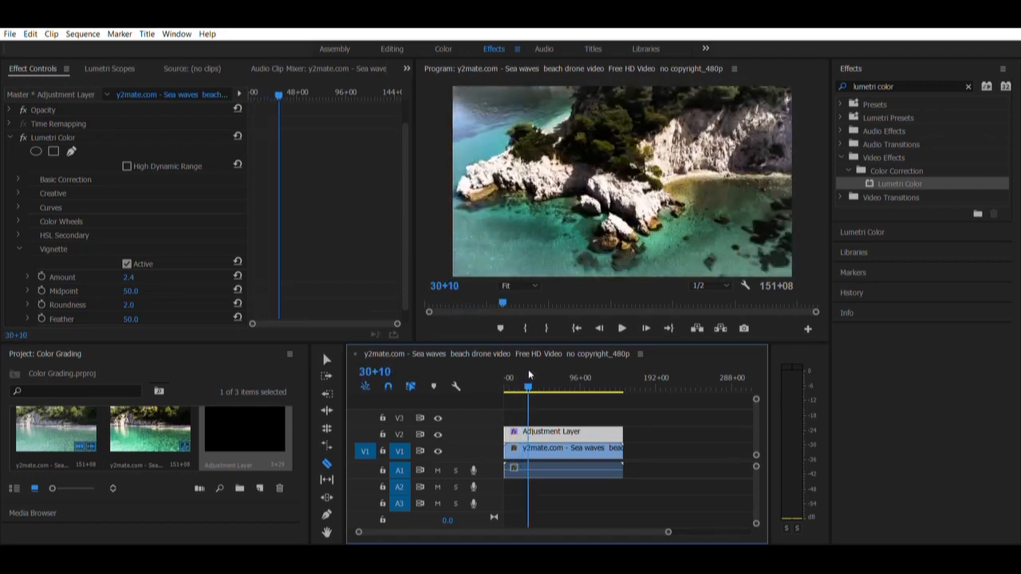
pyautogui.click(537, 431)
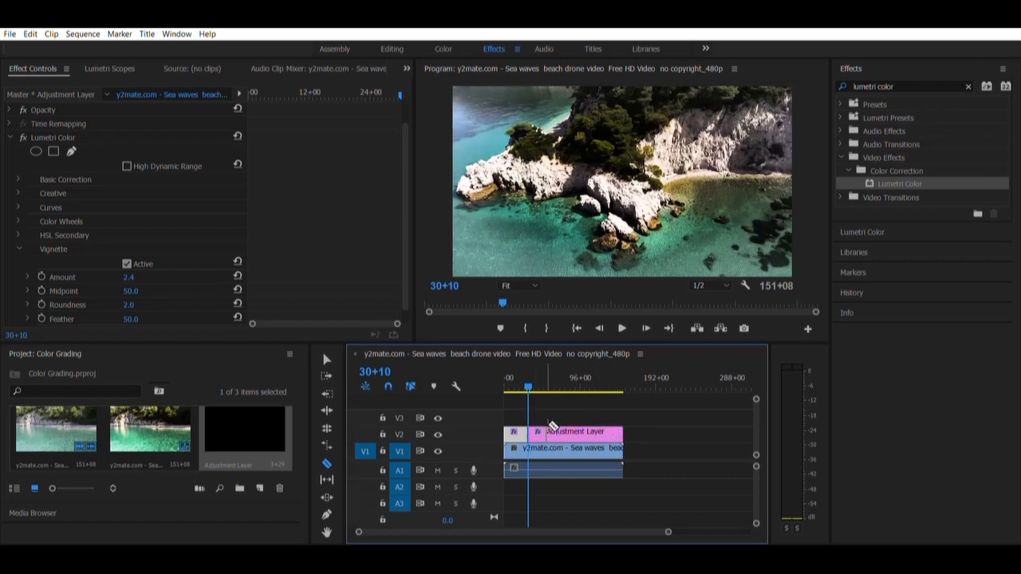
pyautogui.click(326, 360)
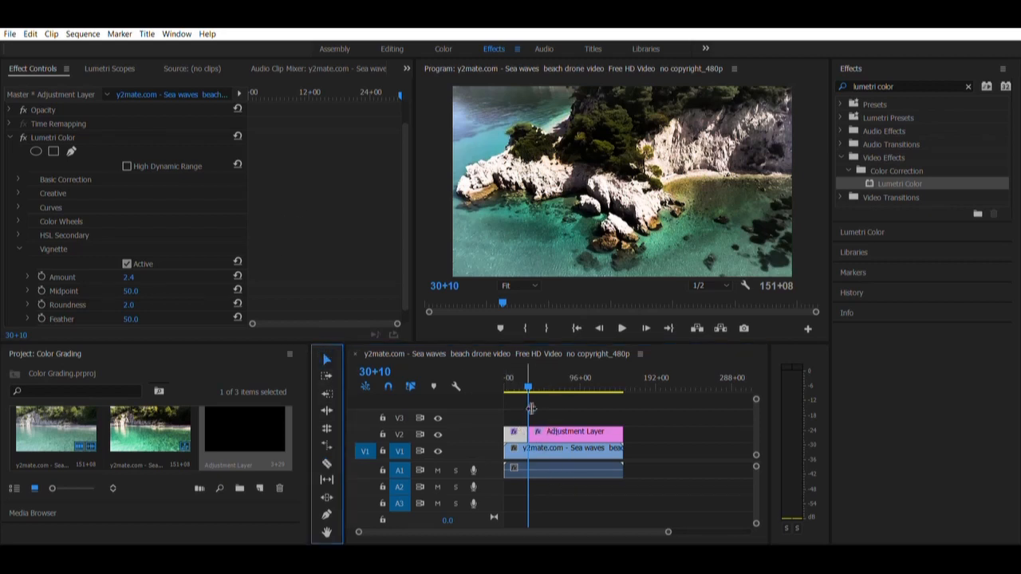
# Step: Set the Lumetri vignette's Amount to 0.0 on the adjustment layer segment after the cut
pyautogui.click(550, 429)
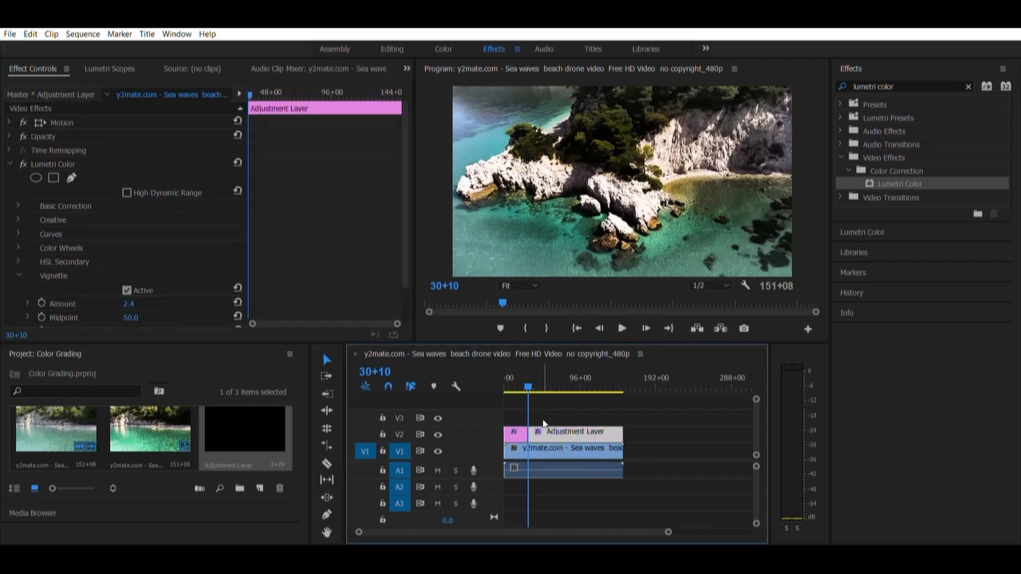
pyautogui.click(517, 431)
pyautogui.click(513, 430)
pyautogui.click(513, 429)
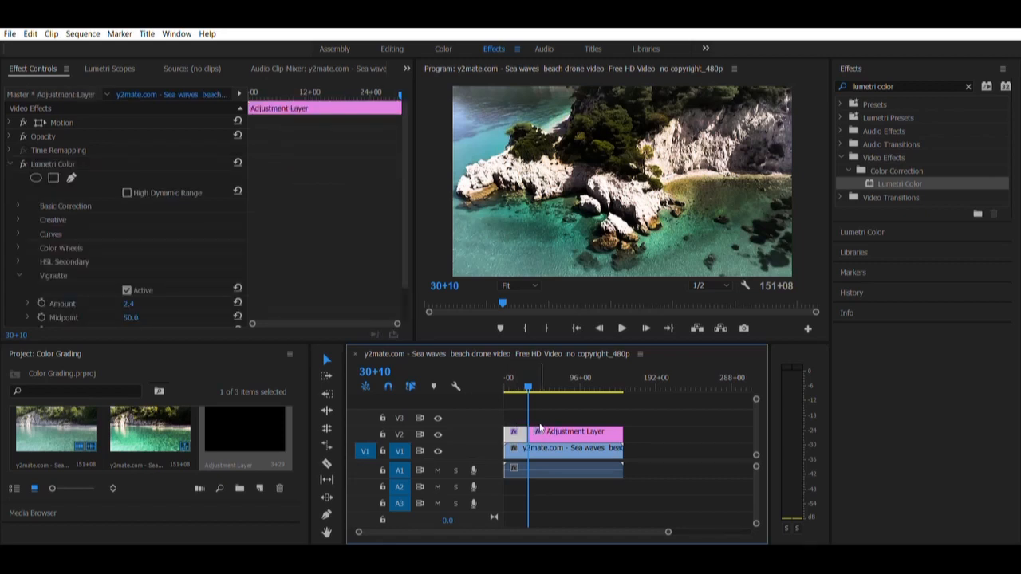
pyautogui.click(546, 430)
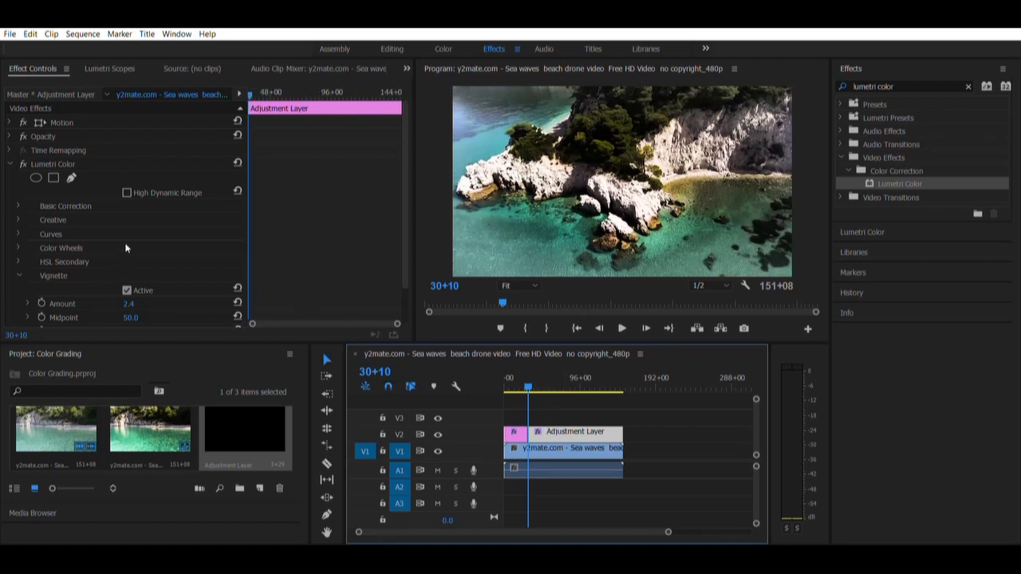
pyautogui.scroll(-1, 126, 249)
pyautogui.moveTo(131, 262); pyautogui.dragTo(127, 262)
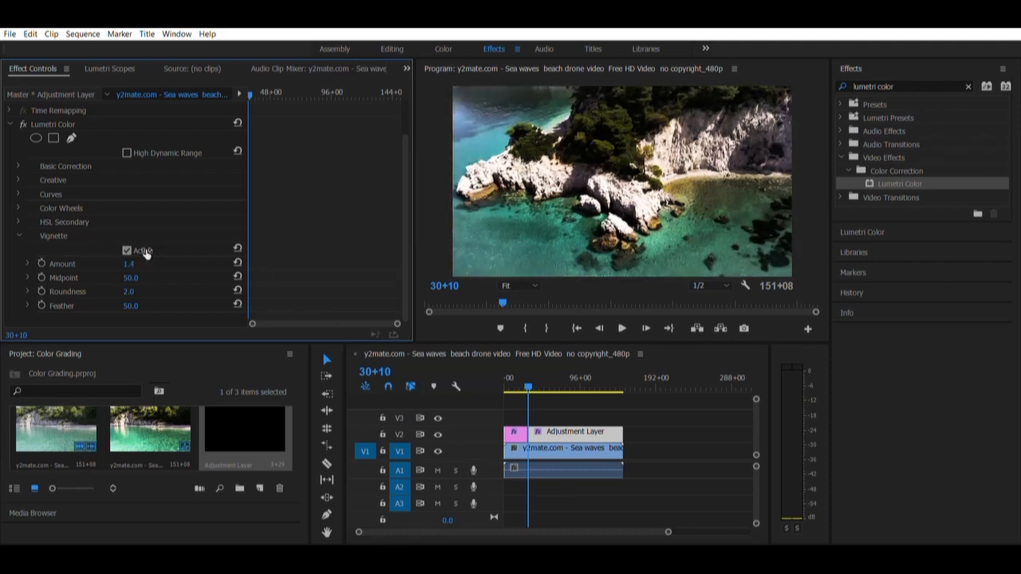
pyautogui.click(130, 263)
pyautogui.write('00')
pyautogui.press('Return')
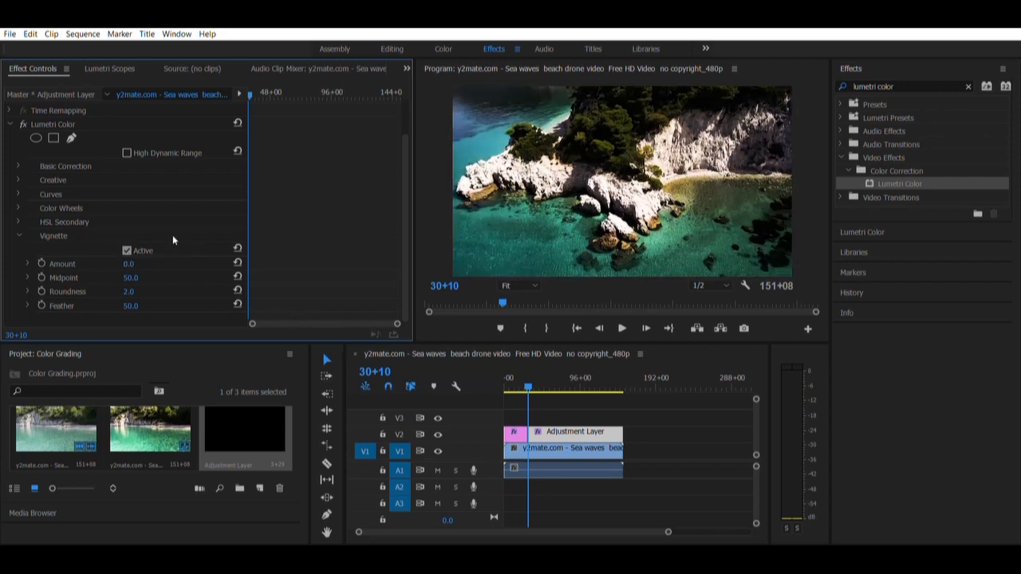
# Step: Set the vignette's Roundness to 0 on the same adjustment layer segment
pyautogui.moveTo(129, 292); pyautogui.dragTo(120, 292)
pyautogui.click(130, 291)
pyautogui.write('00')
pyautogui.press('Return')
# Step: Raise Exposure to 0.5 in Lumetri's Basic Correction section for the second adjustment layer segment
pyautogui.scroll(1, 147, 268)
pyautogui.scroll(2, 147, 268)
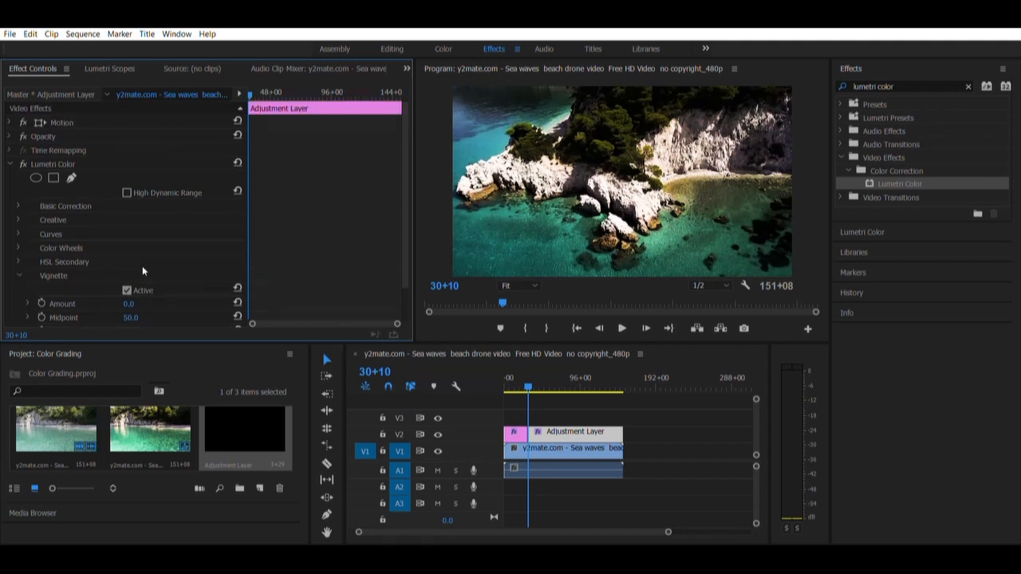
pyautogui.click(17, 206)
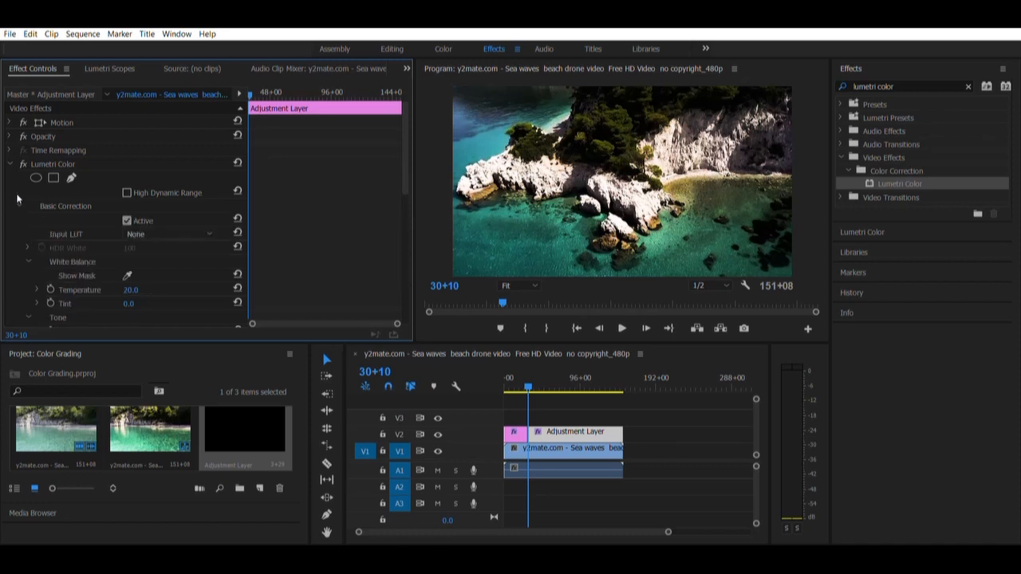
pyautogui.scroll(-2, 63, 226)
pyautogui.scroll(-3, 95, 234)
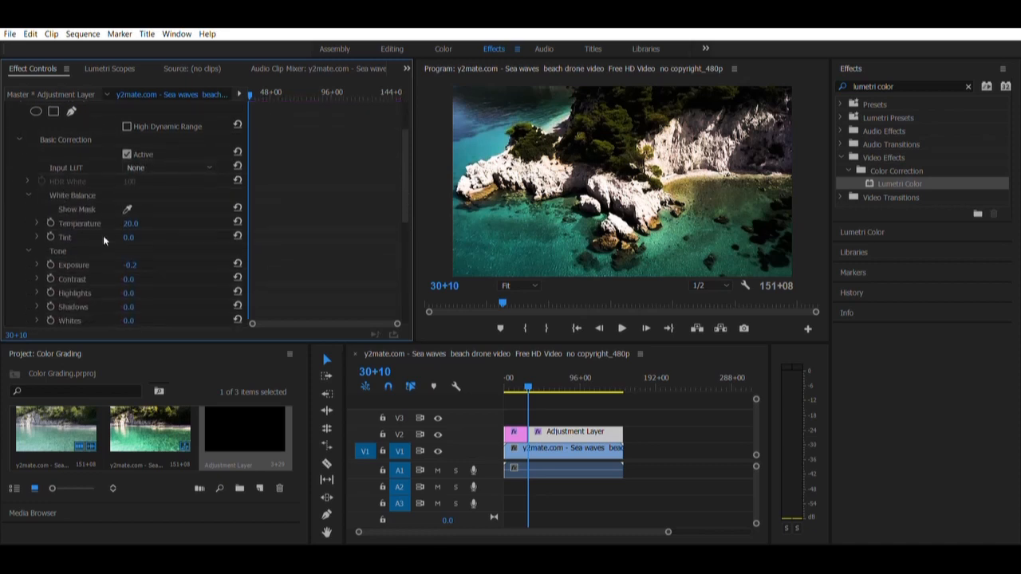
pyautogui.moveTo(131, 249); pyautogui.dragTo(144, 250)
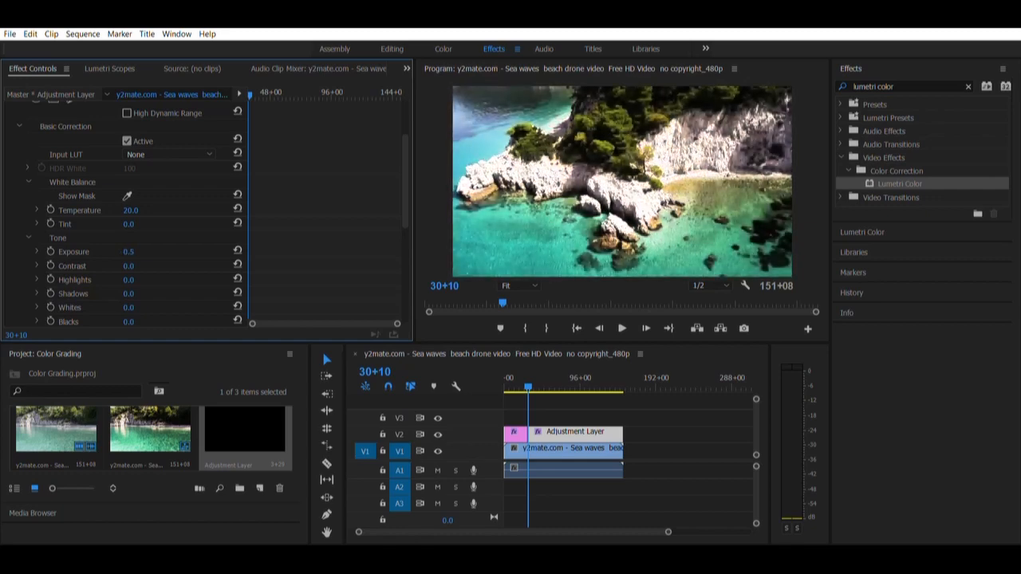
# Step: Play the sequence from about 10+17, ahead of the adjustment layer cut, to review the two grades
pyautogui.click(516, 380)
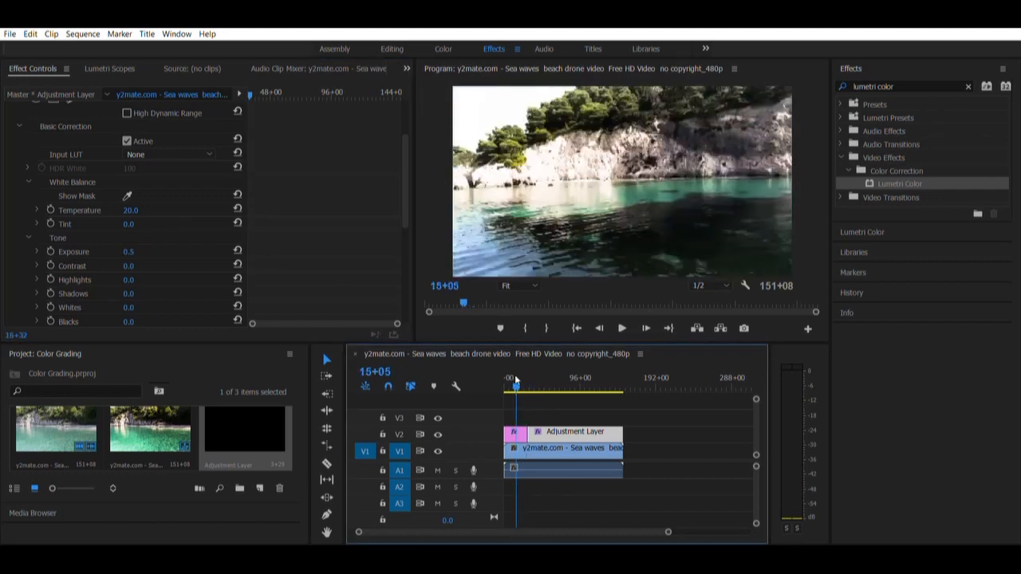
pyautogui.click(511, 380)
pyautogui.click(620, 319)
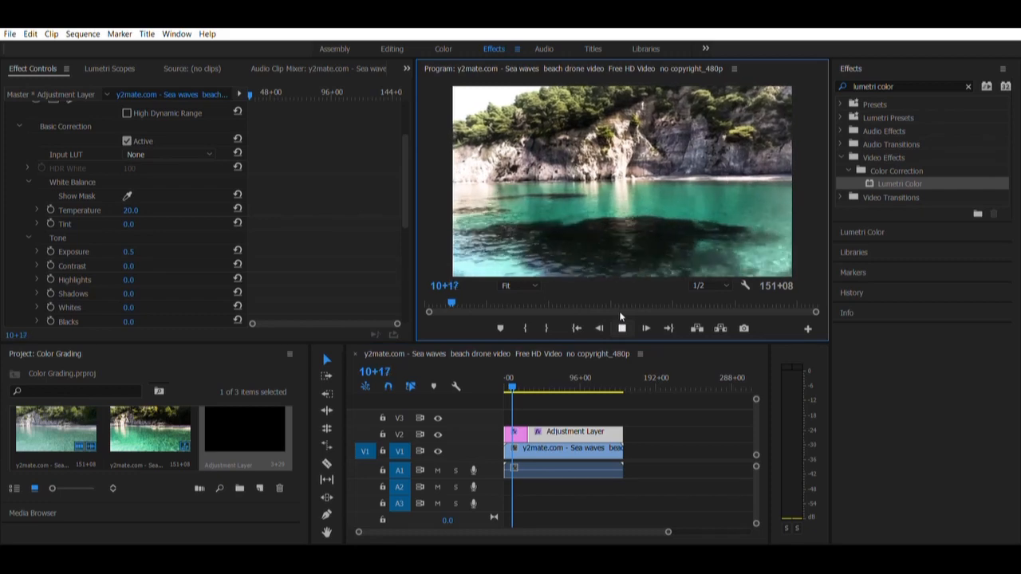